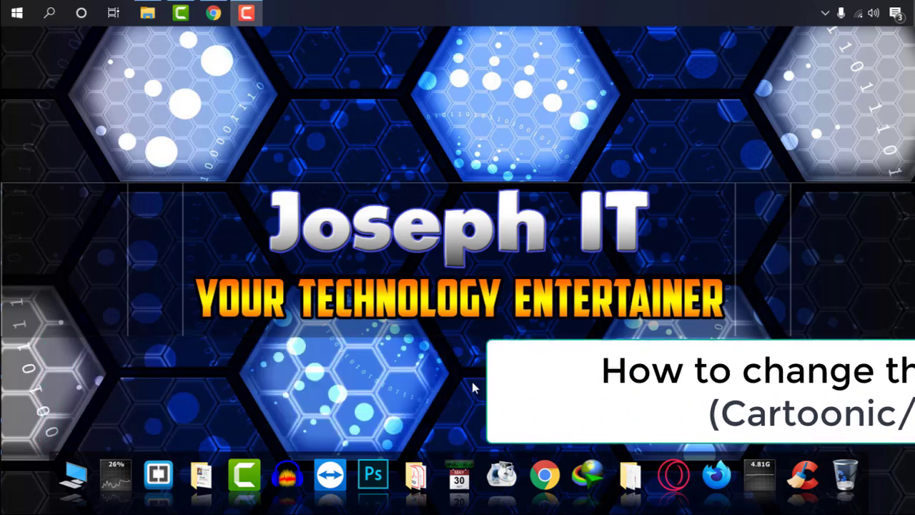
Bring up the browser on the vocalremover.org page and open the site's audio-tools menu
left_click(206, 14)
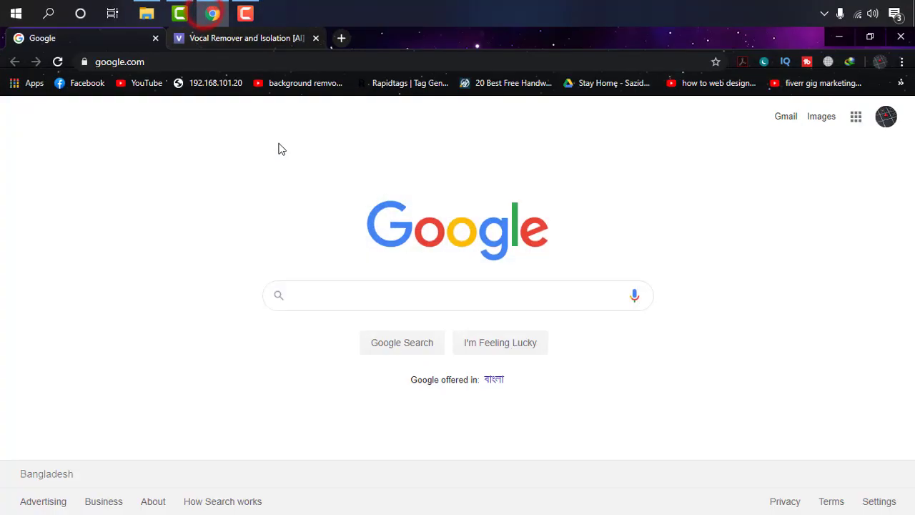
left_click(257, 172)
left_click(244, 41)
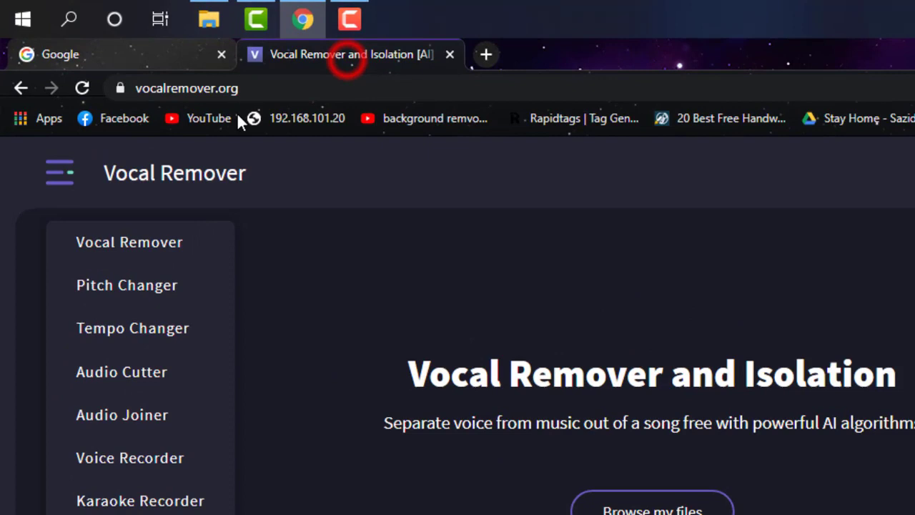
left_click(252, 195)
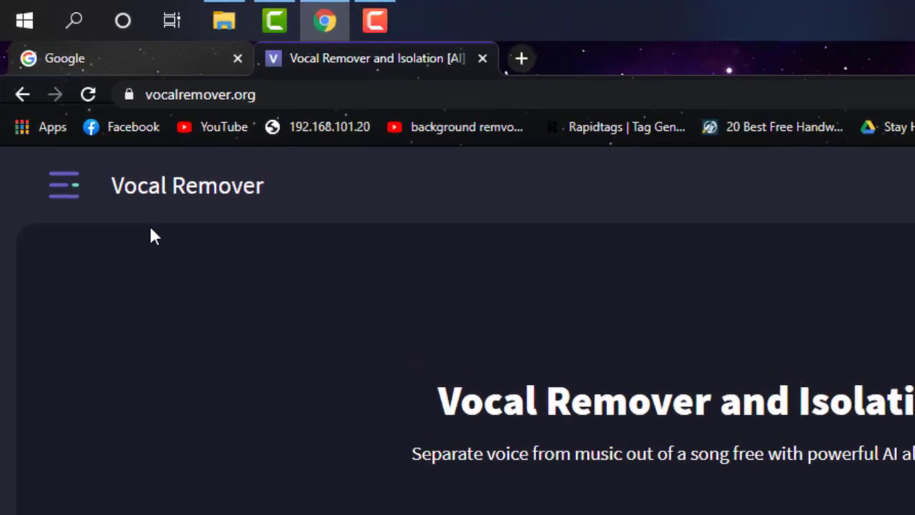
left_click(78, 222)
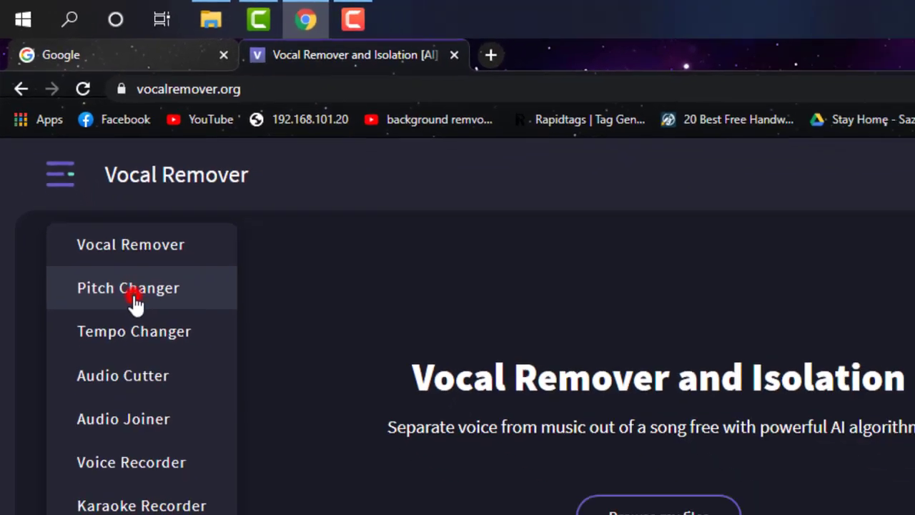
Go to the Pitch Changer and place a File Explorer window on the right
left_click(164, 361)
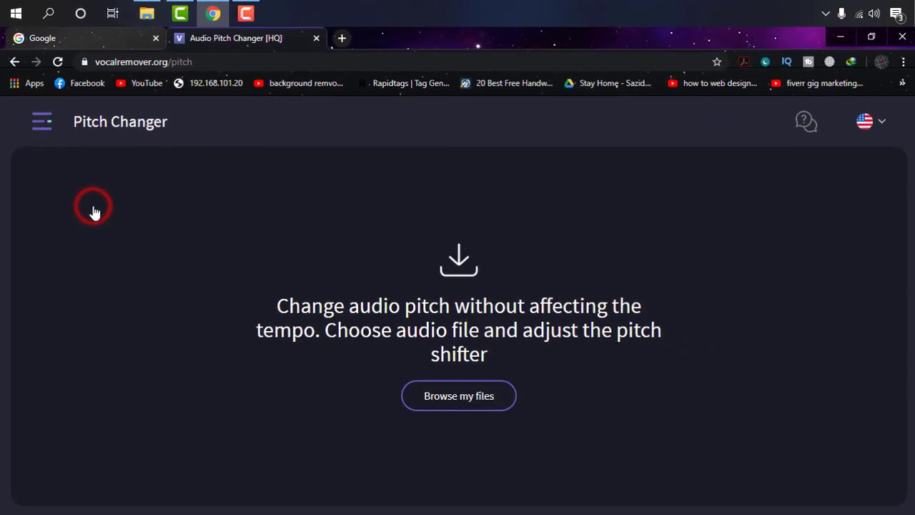
left_click(146, 14)
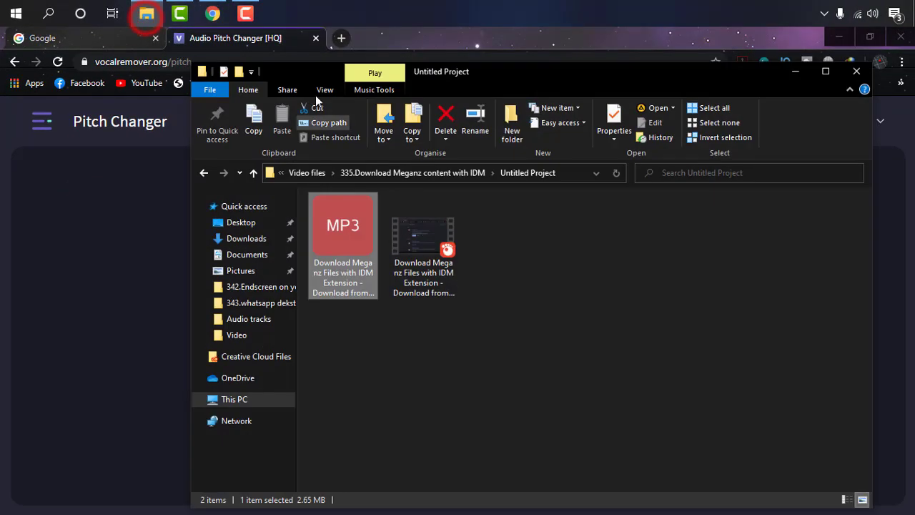
left_click_drag(286, 72, 504, 68)
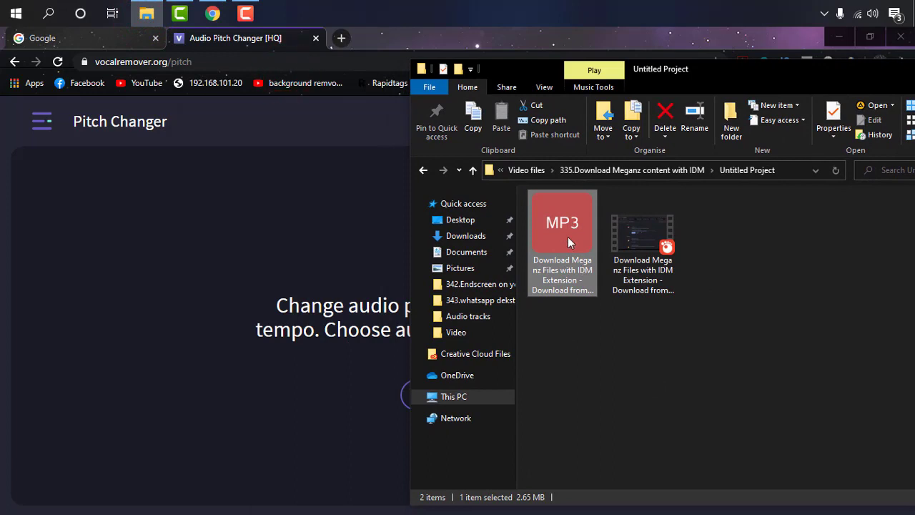
Preview the voice MP3 in AIMP from 0:41, then pause and close the player
double_click(560, 223)
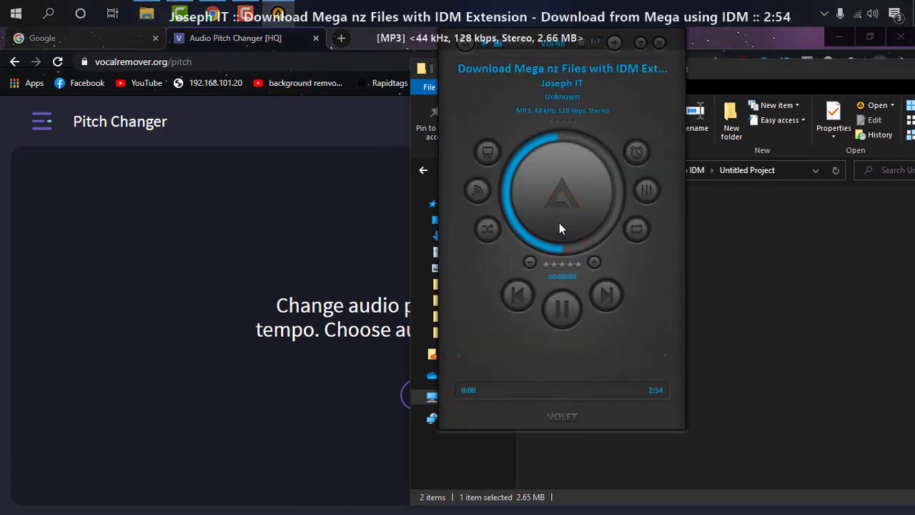
left_click(508, 391)
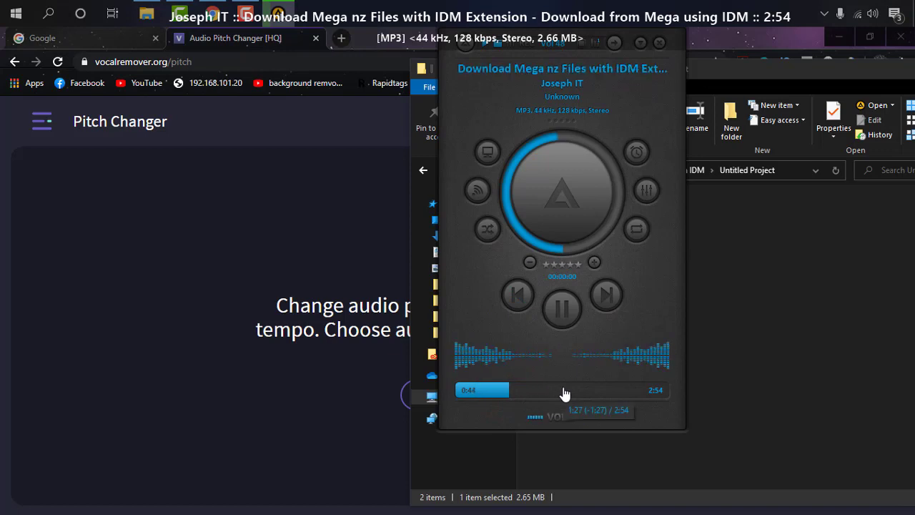
left_click(562, 323)
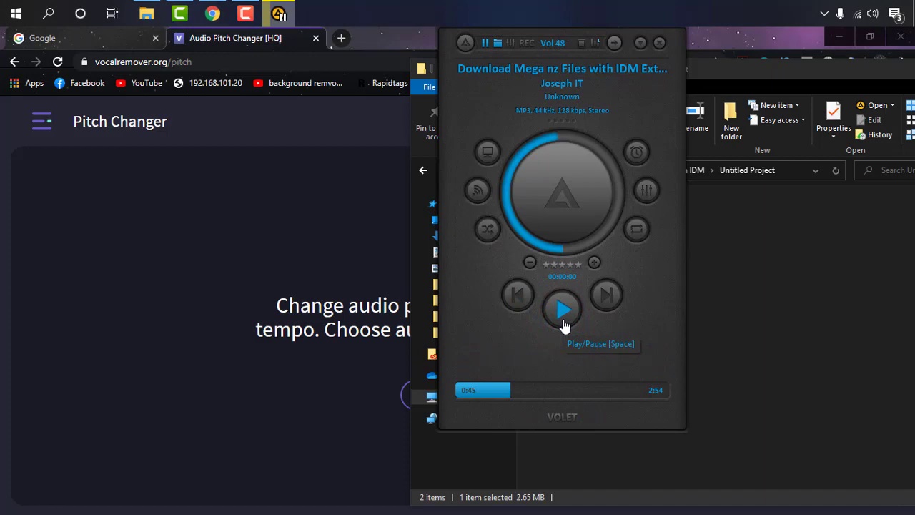
left_click(659, 44)
Drag the voice MP3 into the Pitch Changer and preview it around 00:50 at original pitch
left_click_drag(522, 72, 720, 85)
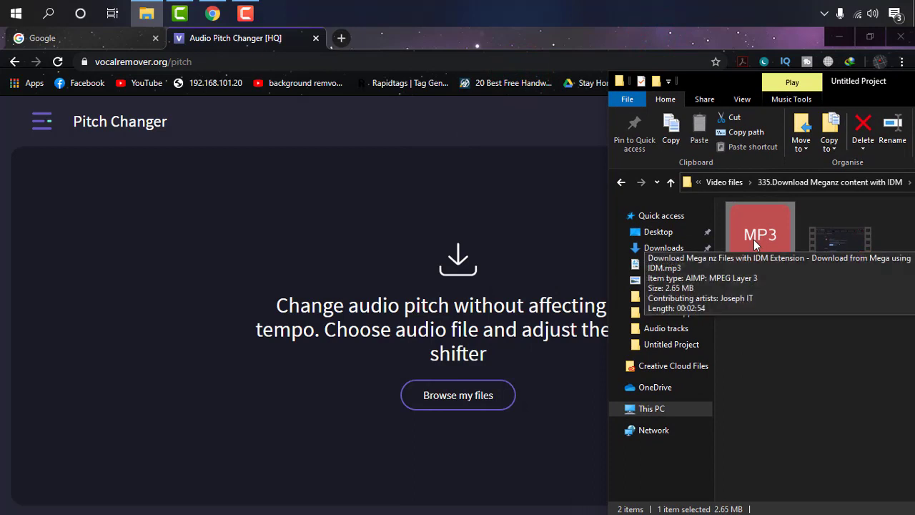
left_click_drag(754, 240, 468, 311)
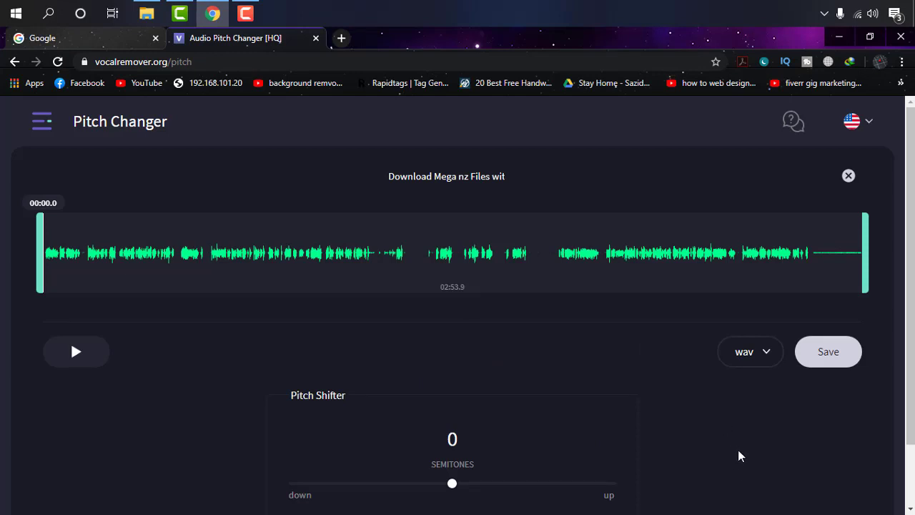
left_click(76, 351)
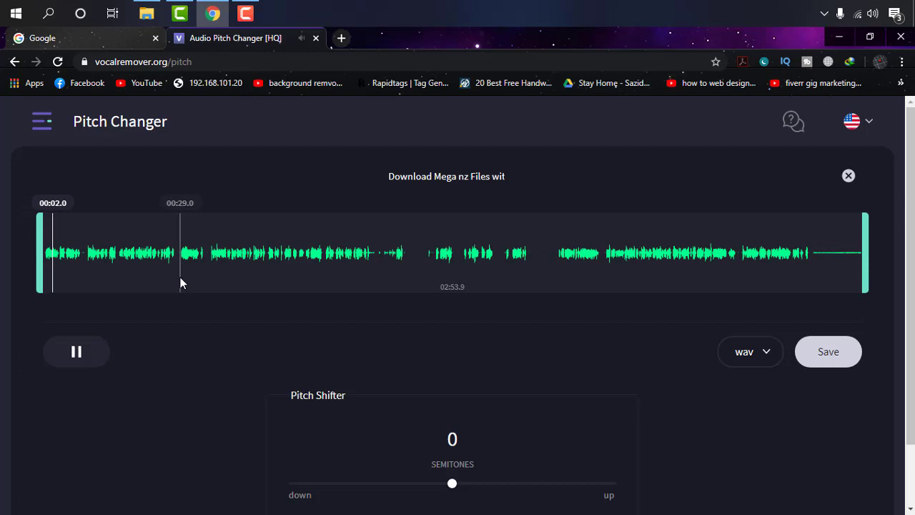
left_click(279, 254)
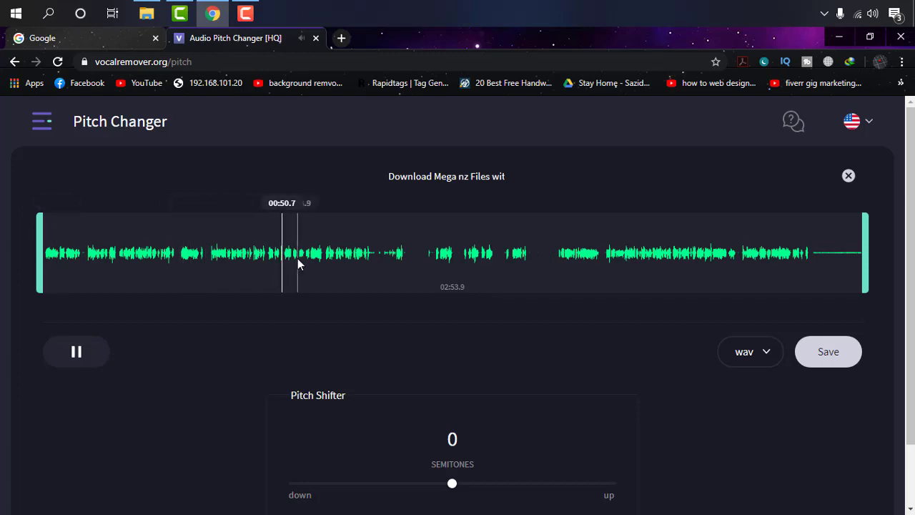
left_click(92, 351)
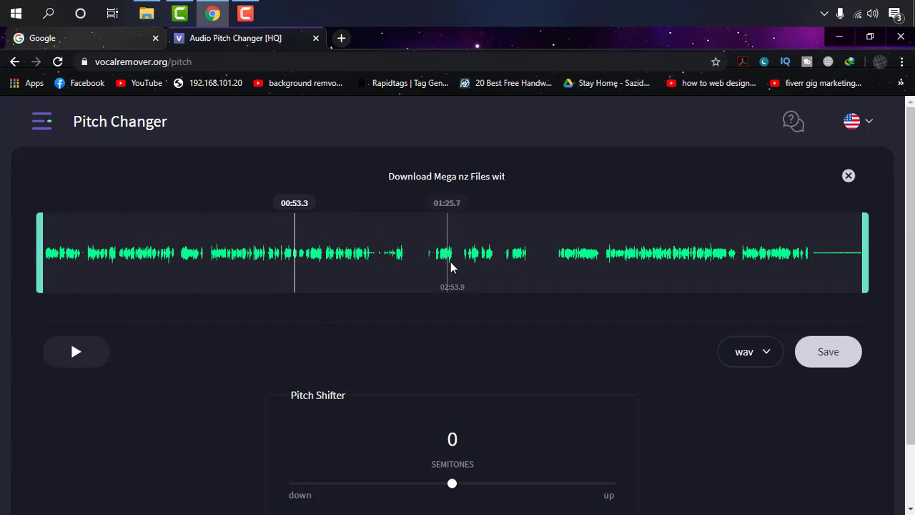
scroll(462, 259, "down", 1)
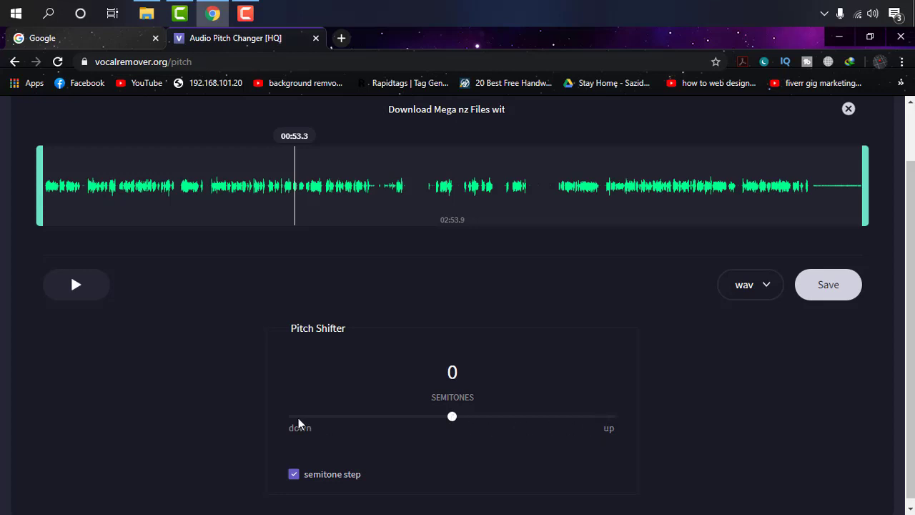
Preview the track with the pitch raised to +1, +2 and +3 semitones
scroll(299, 424, "down", 1)
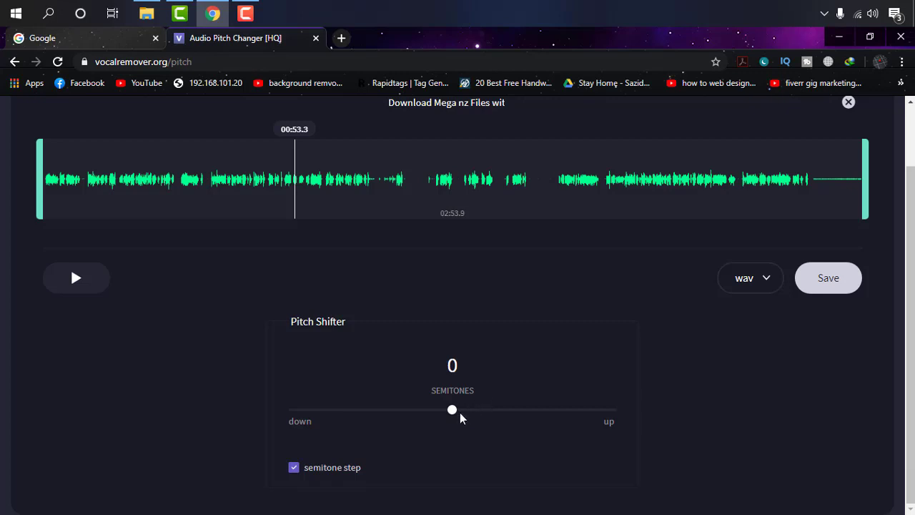
left_click_drag(453, 413, 479, 416)
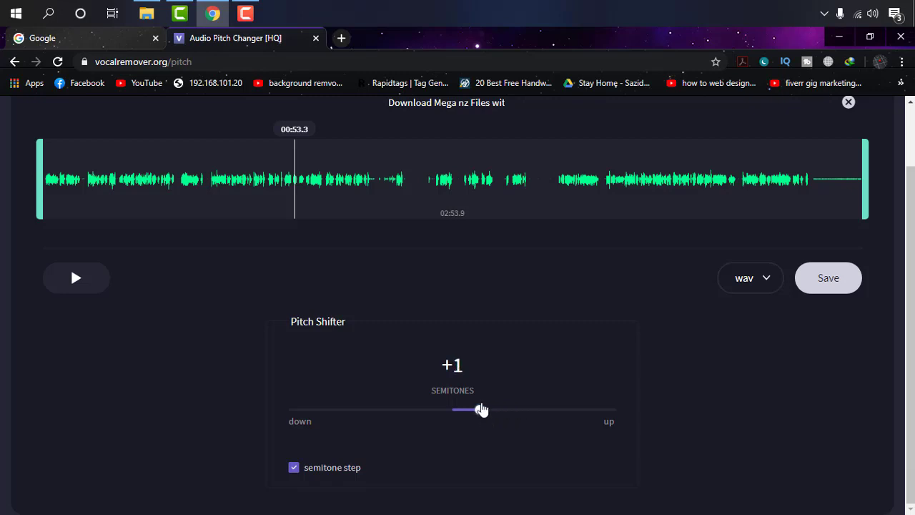
left_click(130, 184)
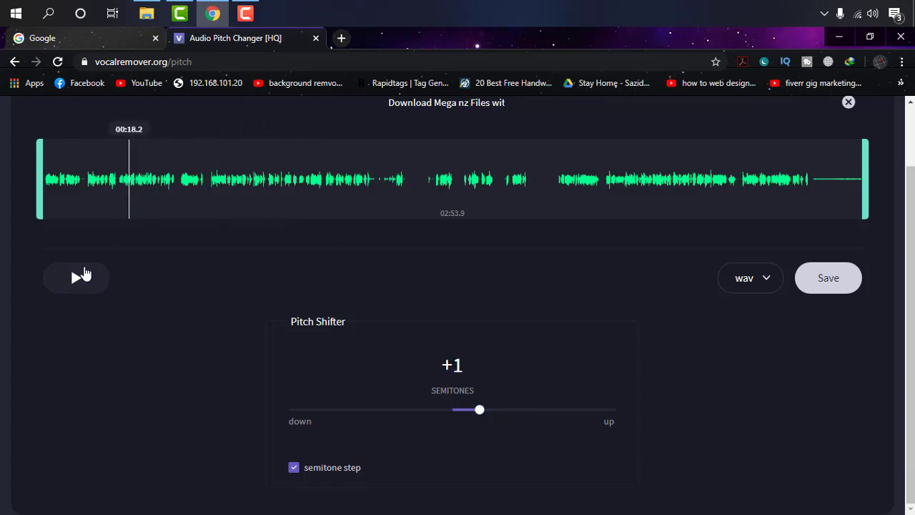
left_click(79, 276)
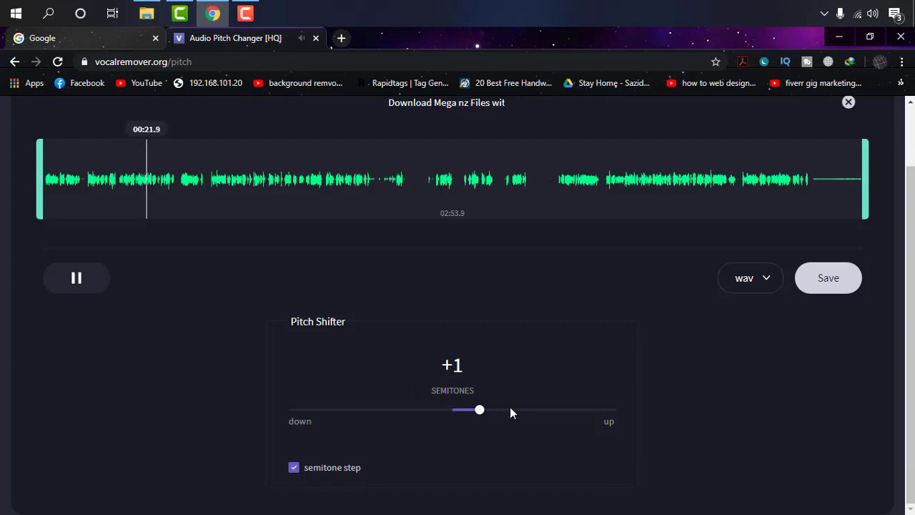
left_click_drag(478, 413, 507, 411)
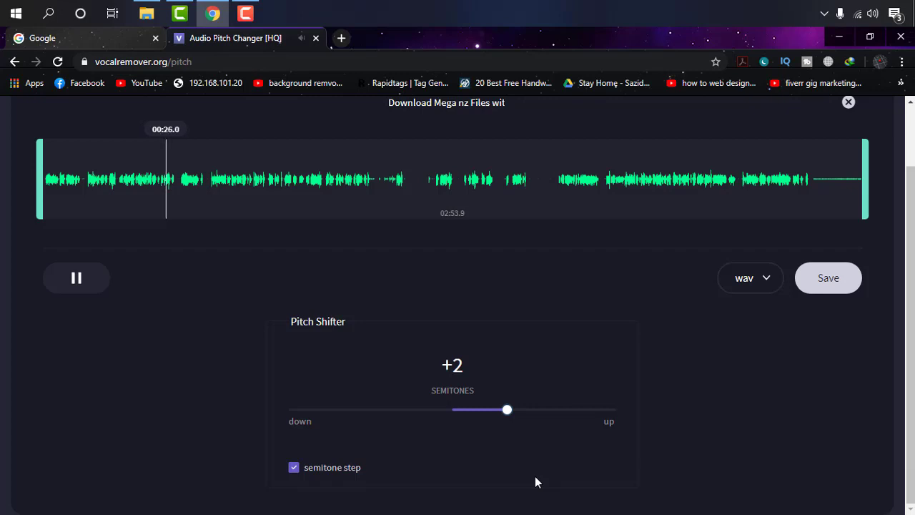
left_click(77, 277)
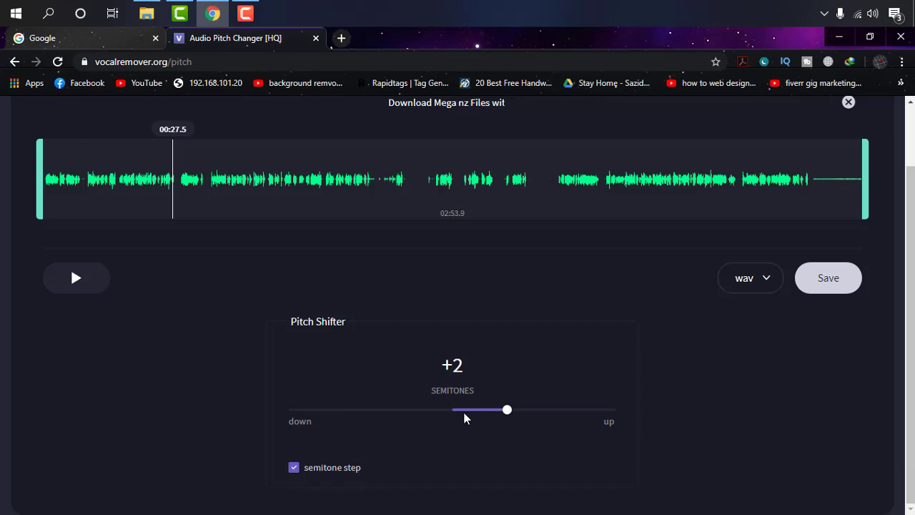
left_click_drag(507, 413, 532, 413)
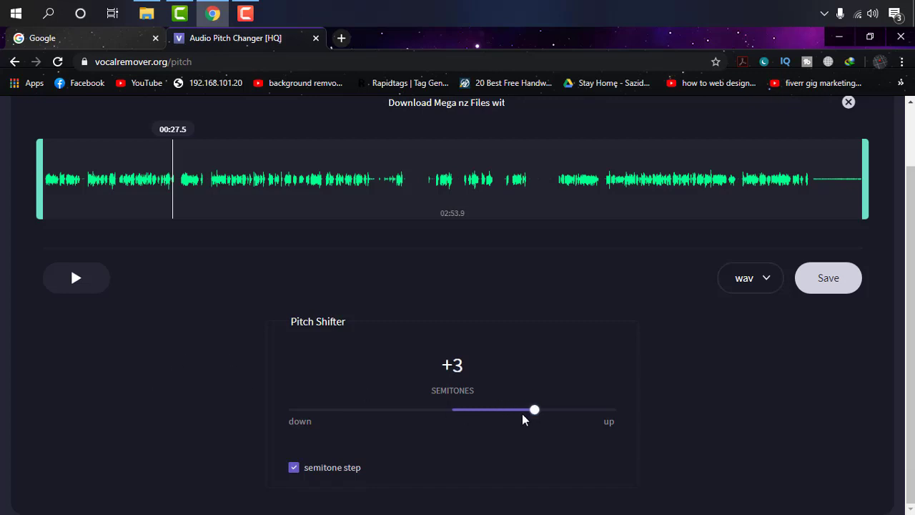
left_click(76, 278)
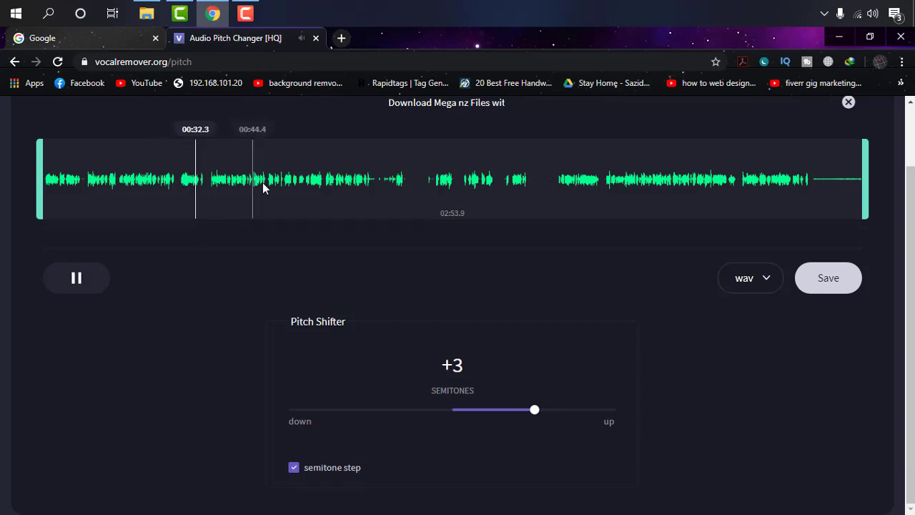
left_click(316, 183)
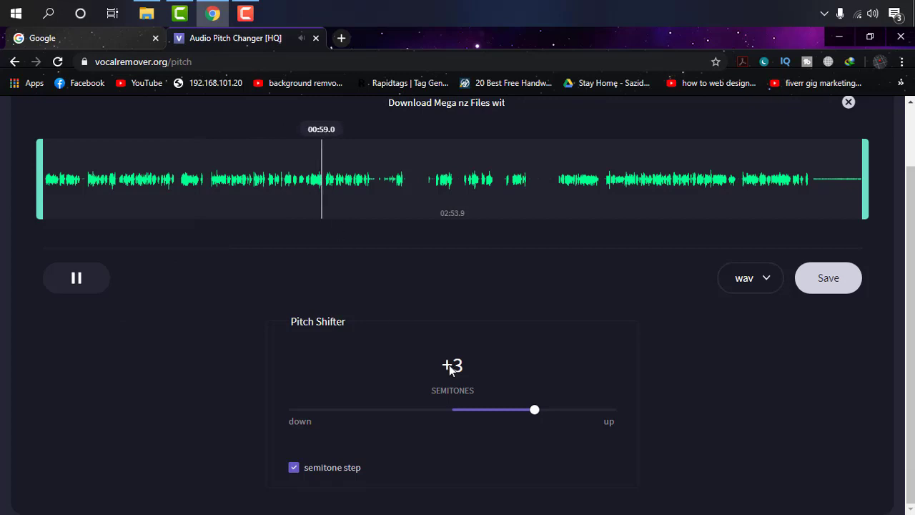
left_click(63, 289)
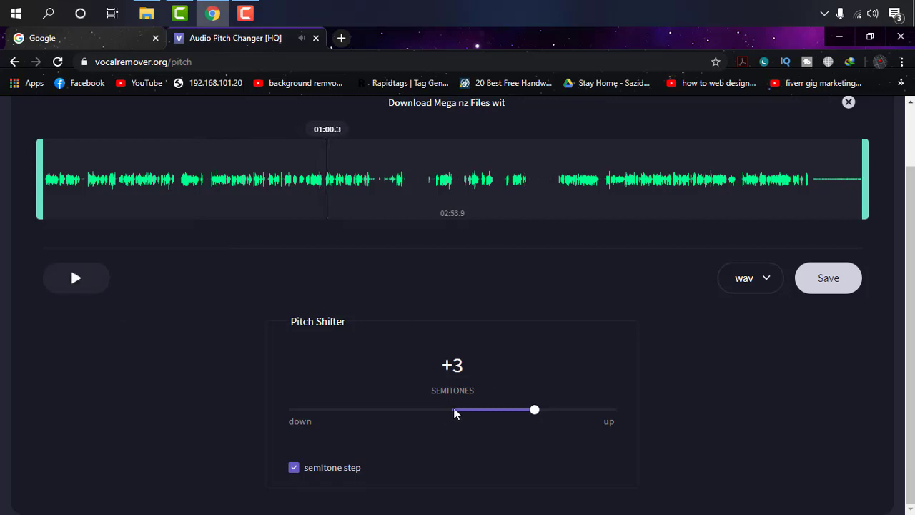
Reset the pitch to 0, then preview it lowered to -1, -2 and -3 semitones
left_click(455, 412)
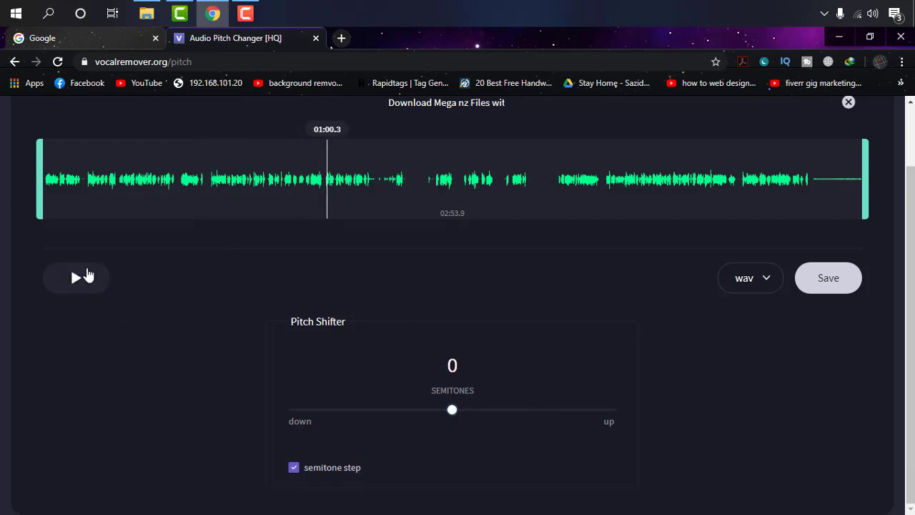
left_click(77, 279)
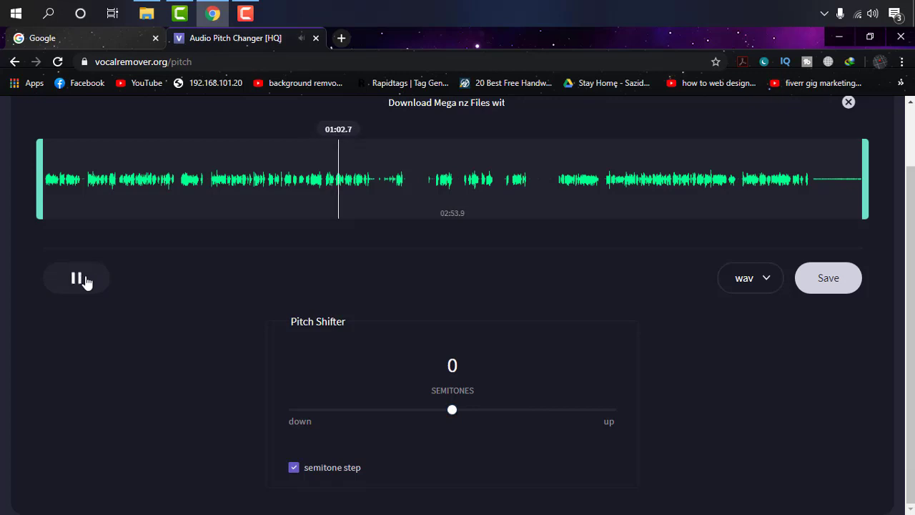
left_click(78, 280)
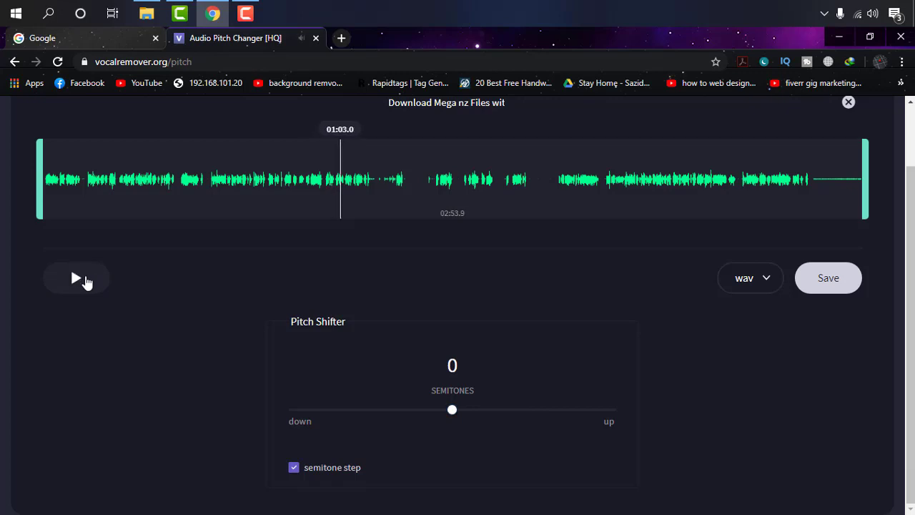
left_click(433, 411)
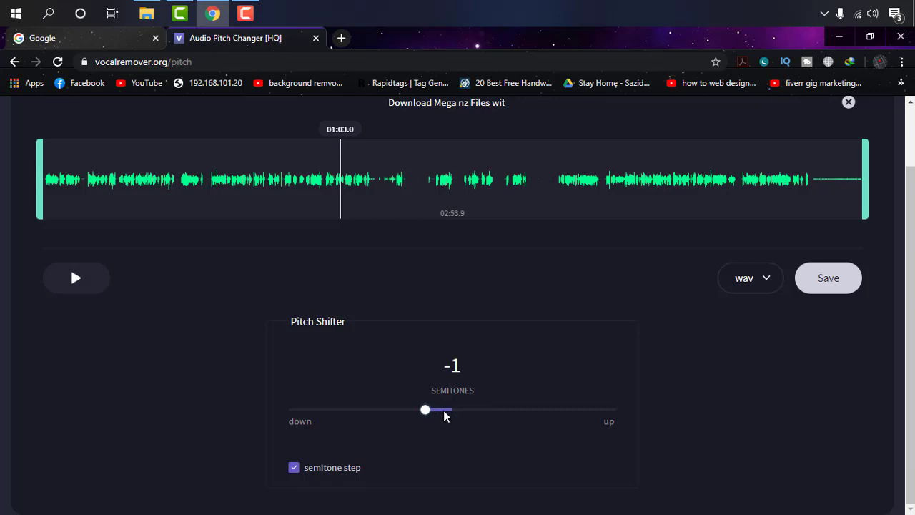
left_click(80, 279)
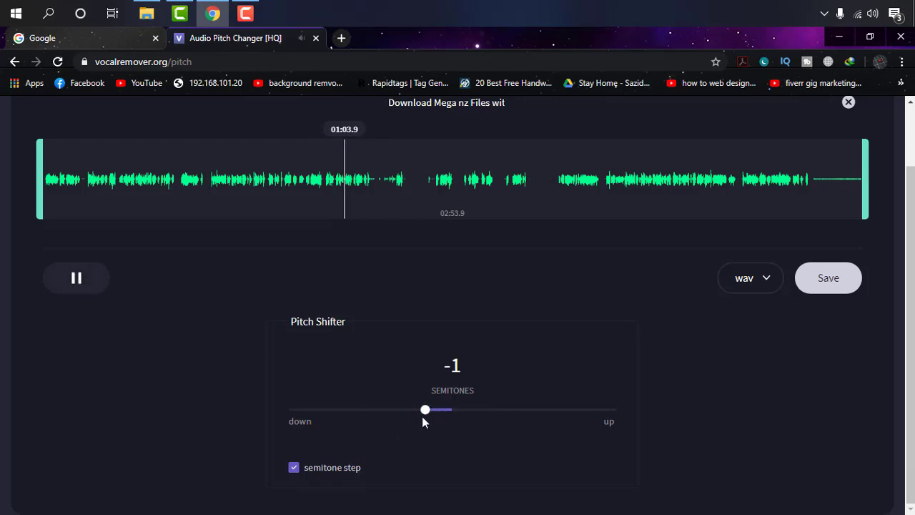
left_click_drag(427, 411, 401, 413)
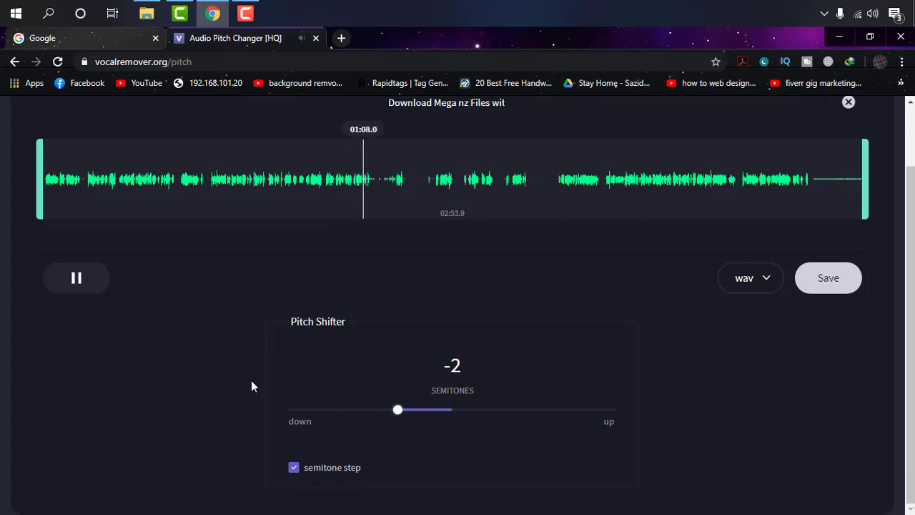
left_click(574, 179)
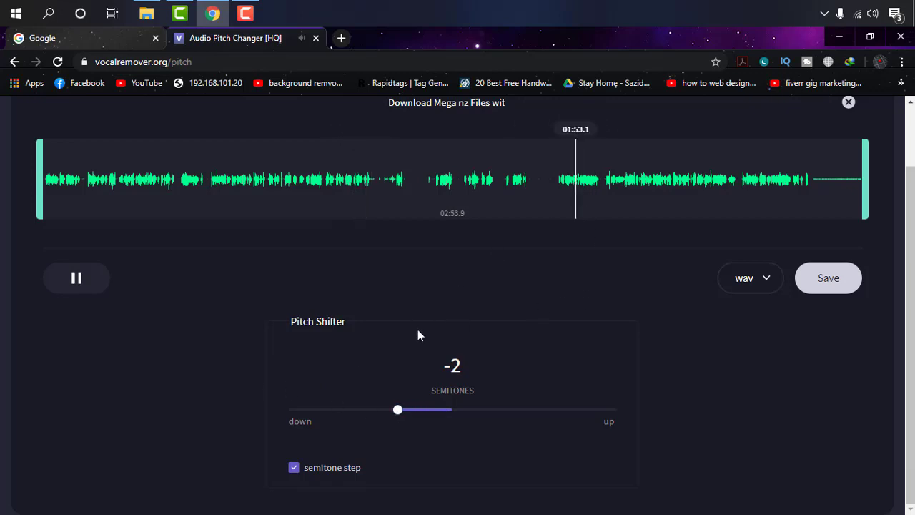
left_click(370, 410)
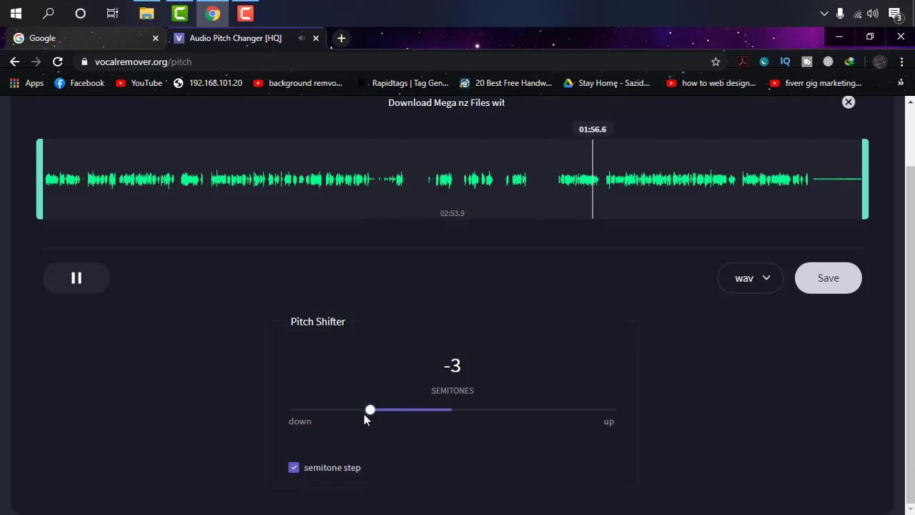
left_click(84, 289)
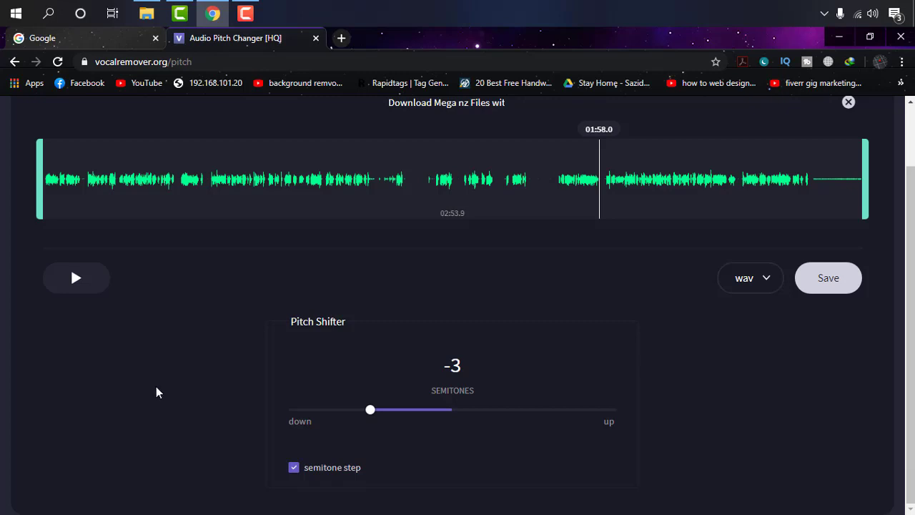
Try -4 and -5 semitones during playback, then settle the pitch at -4 semitones
left_click(90, 283)
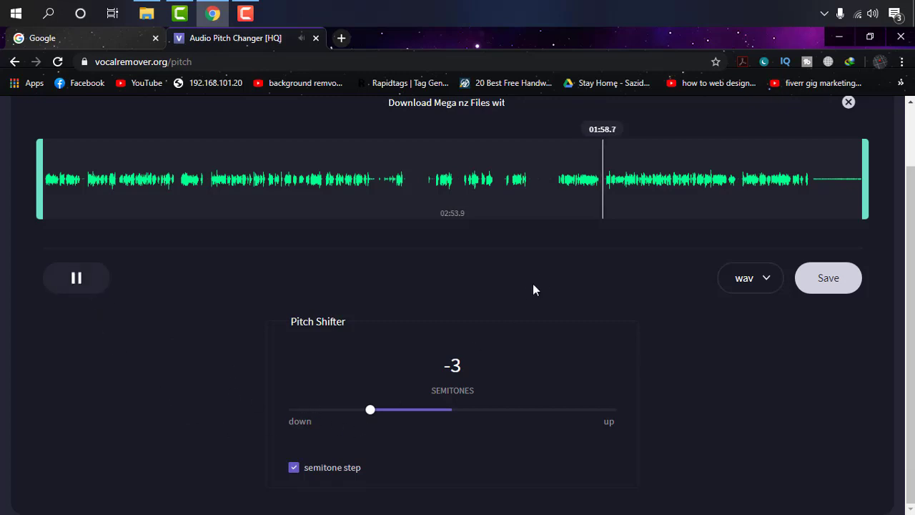
left_click(345, 410)
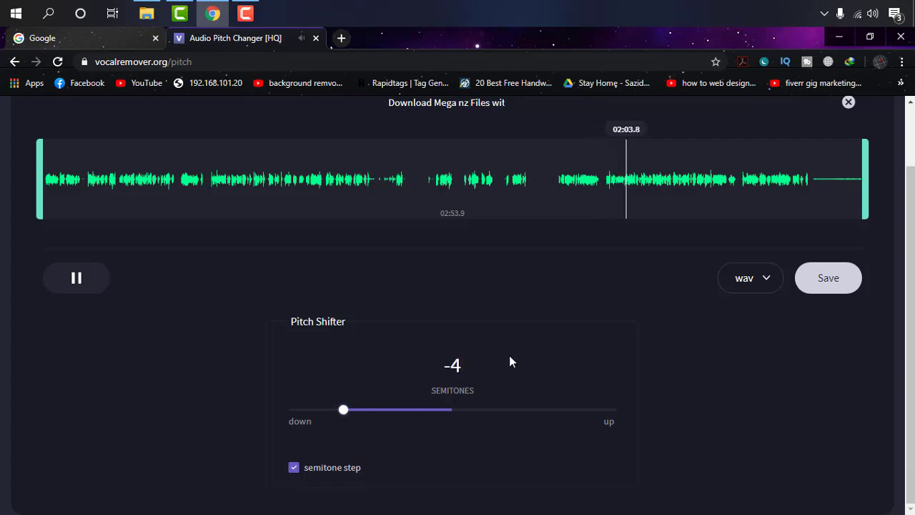
left_click(307, 410)
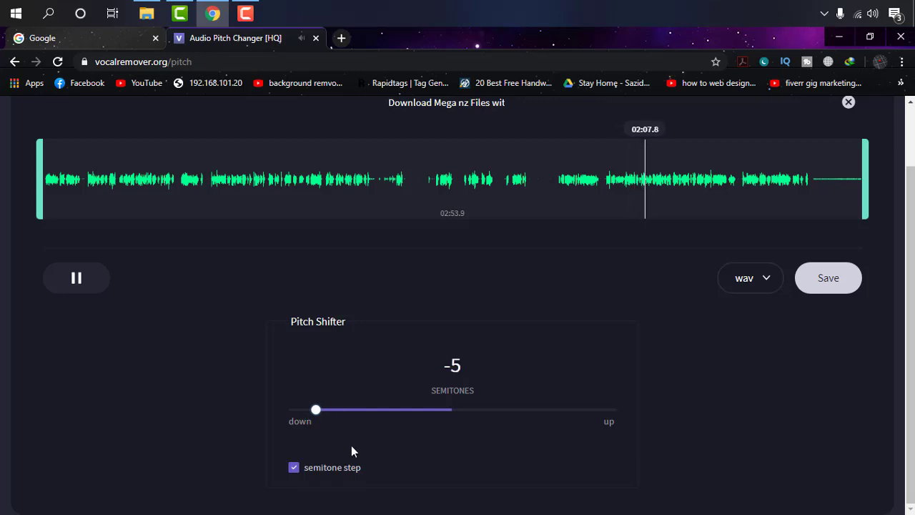
left_click(97, 281)
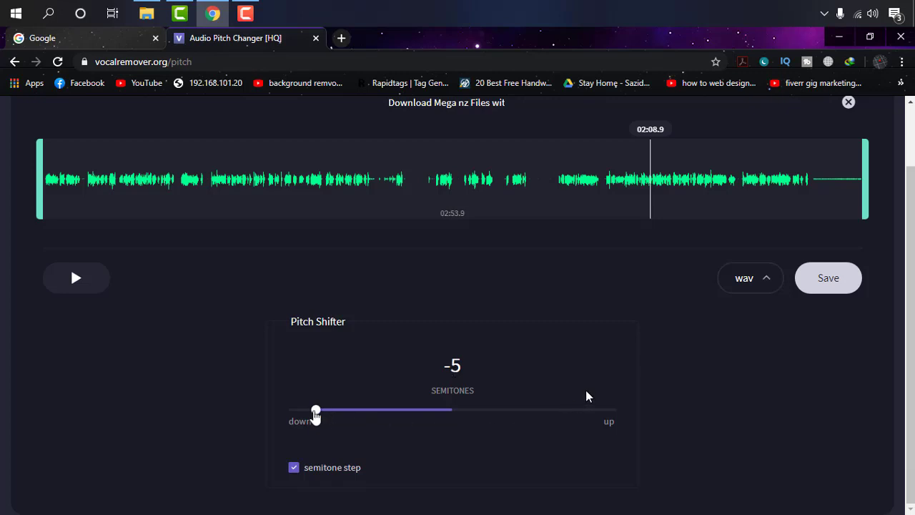
left_click_drag(316, 410, 342, 421)
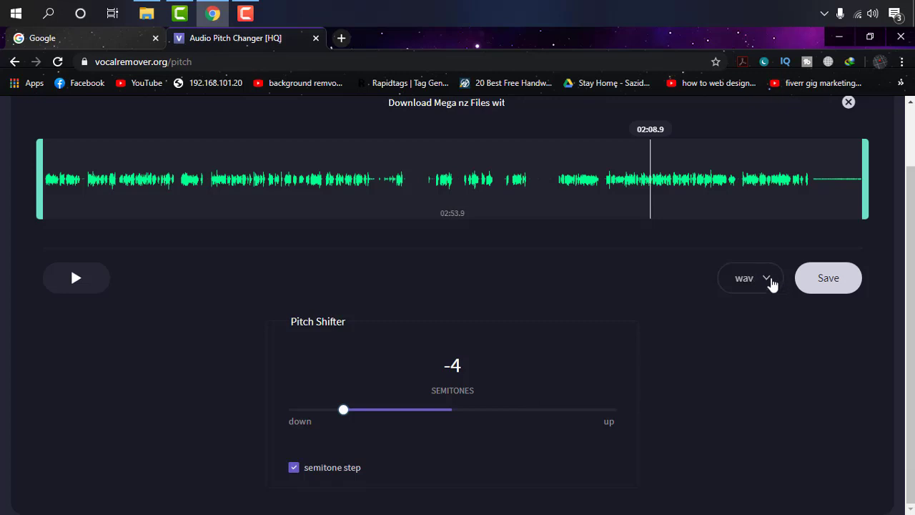
After trying mp3, ogg and wav formats, save the -4 semitone track as mp3
left_click(767, 282)
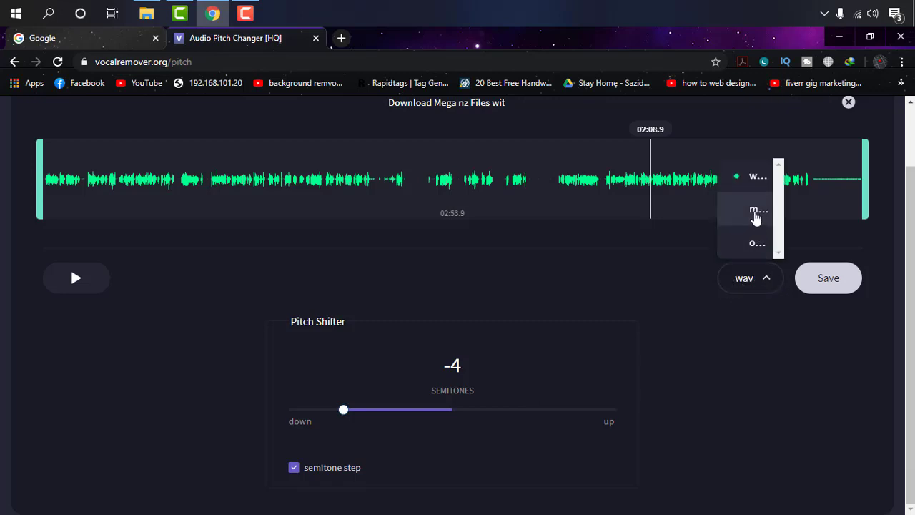
left_click(756, 215)
left_click(767, 278)
left_click(755, 244)
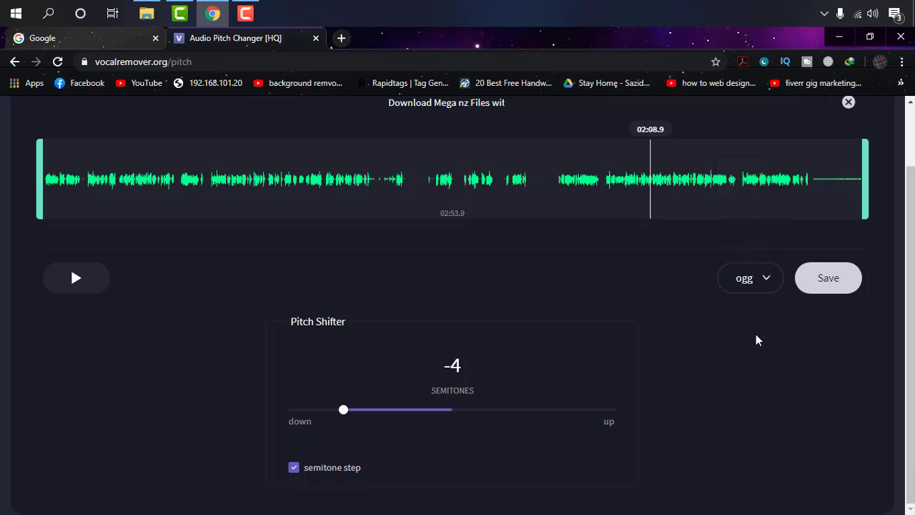
left_click(761, 282)
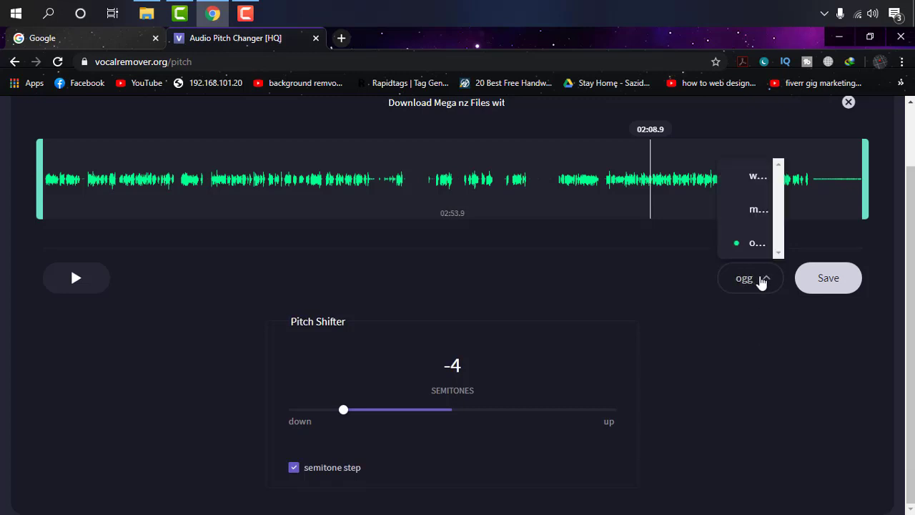
left_click(751, 180)
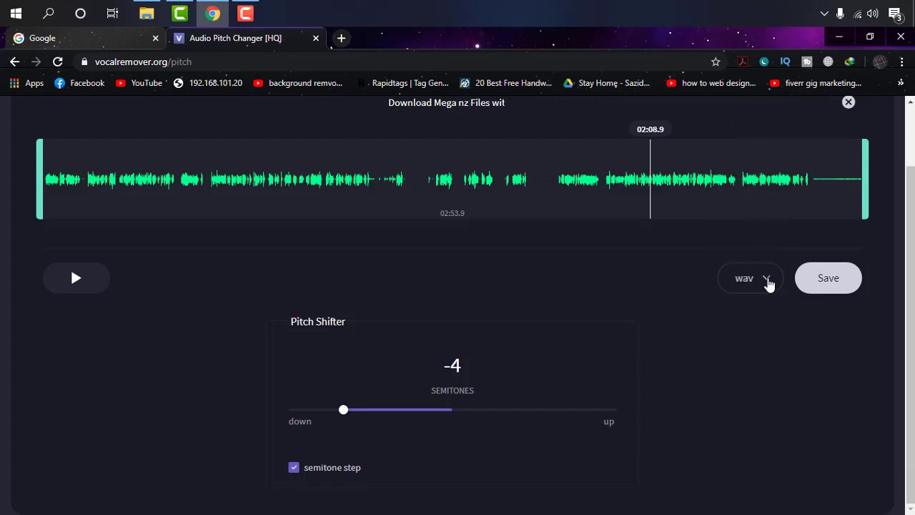
left_click(768, 280)
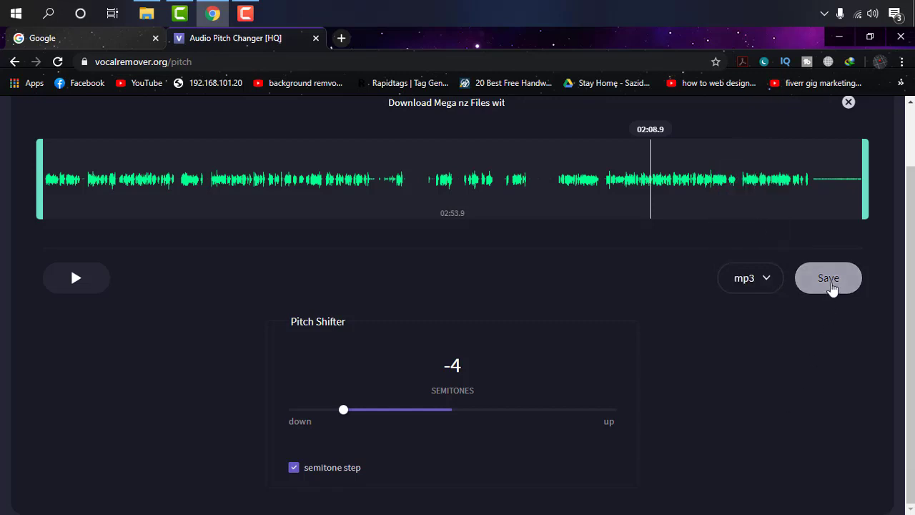
left_click(832, 285)
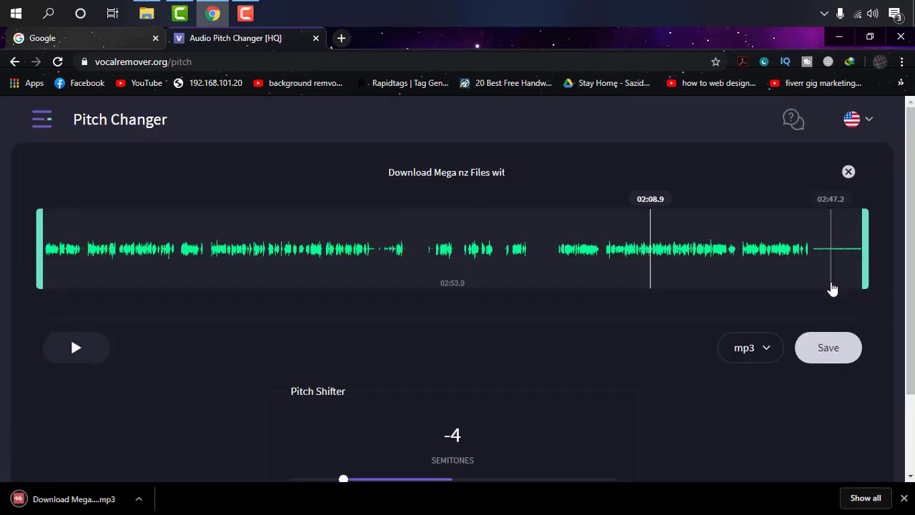
Play the downloaded mp3 in AIMP, skipping to 0:38, 1:44 and 2:16, then close it
left_click(865, 498)
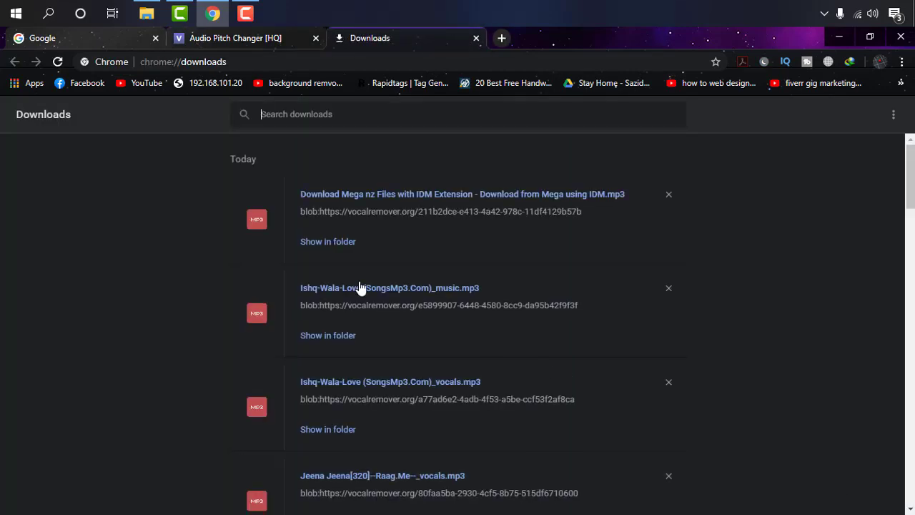
left_click(405, 200)
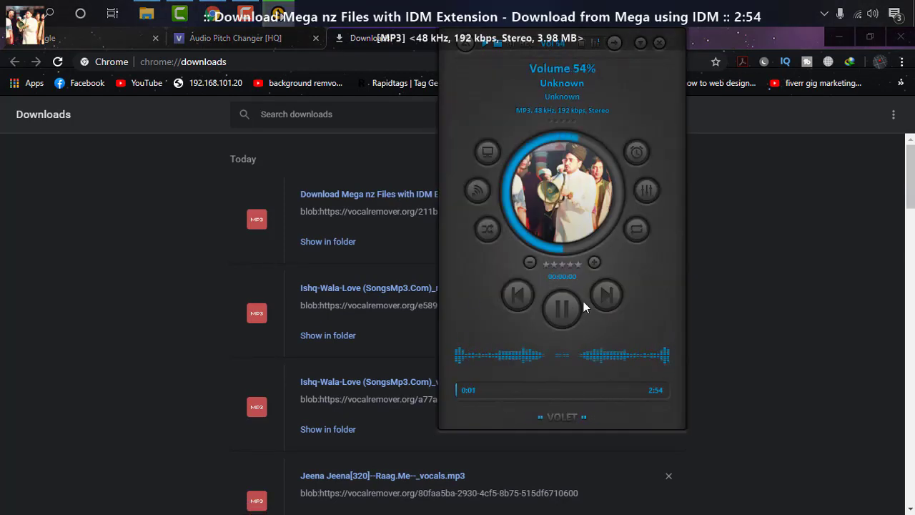
left_click(504, 390)
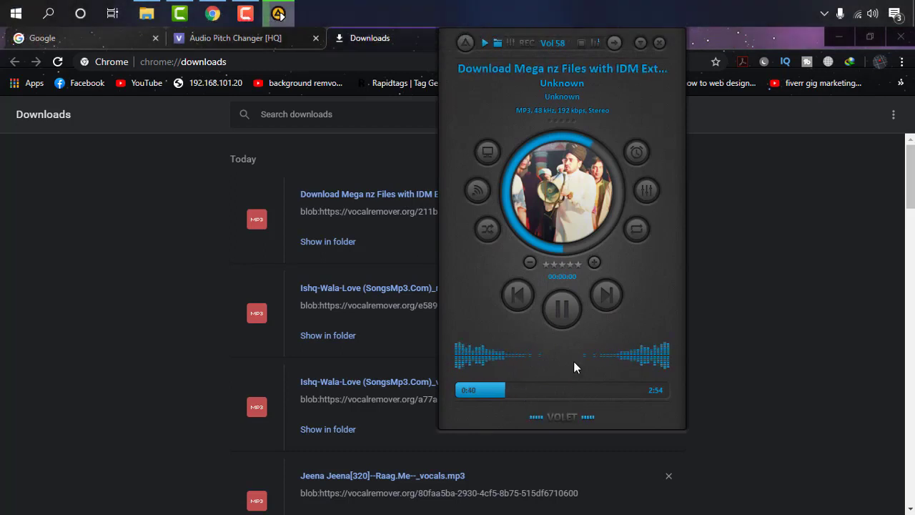
left_click(583, 391)
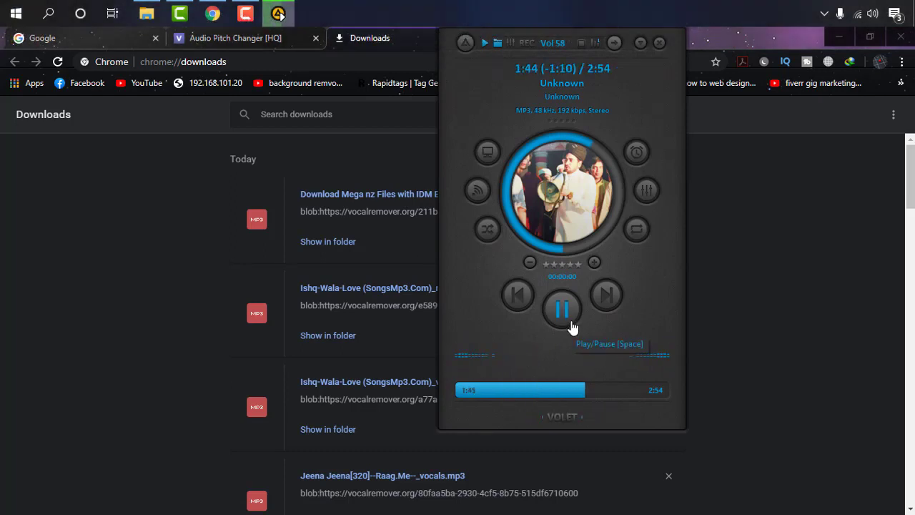
left_click(623, 393)
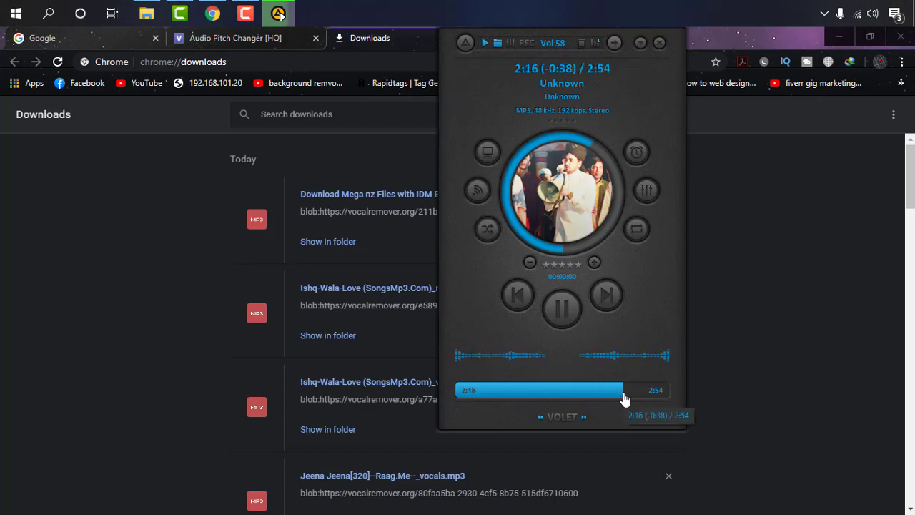
left_click(563, 315)
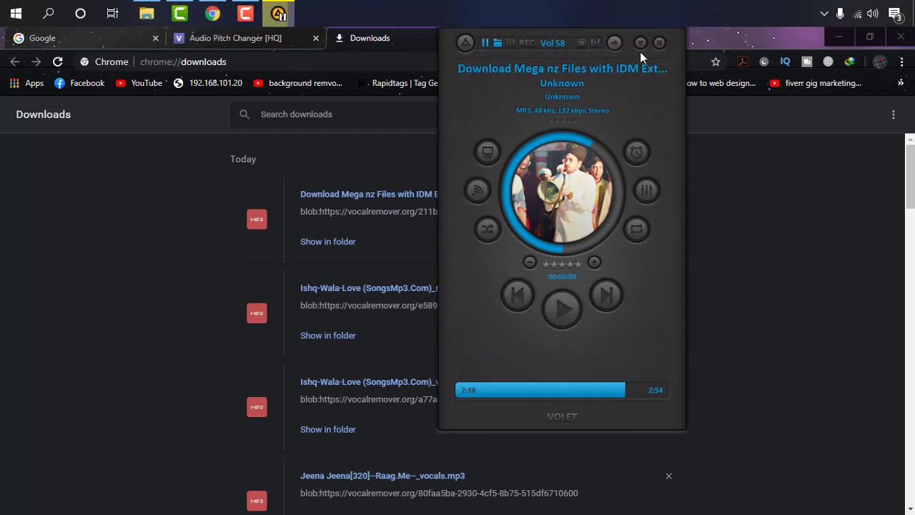
left_click(659, 42)
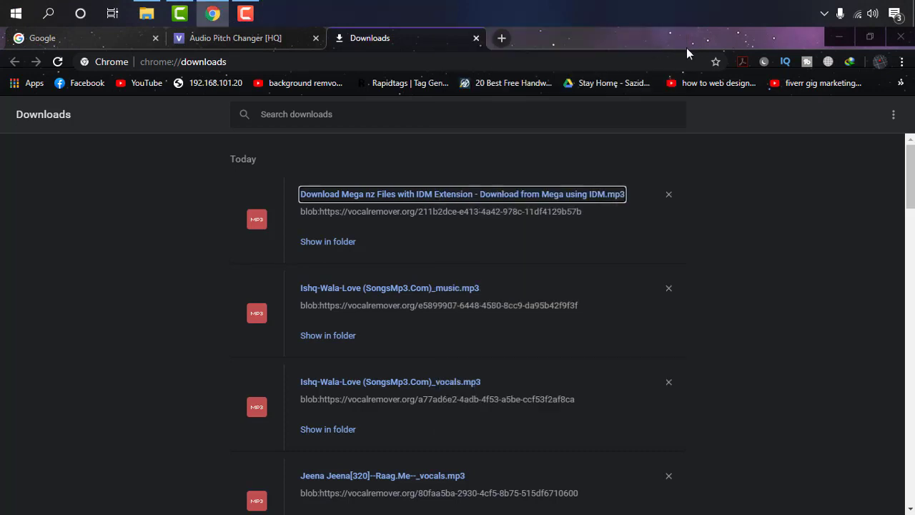
Return to the Audio Pitch Changer [HQ] browser tab
left_click(253, 38)
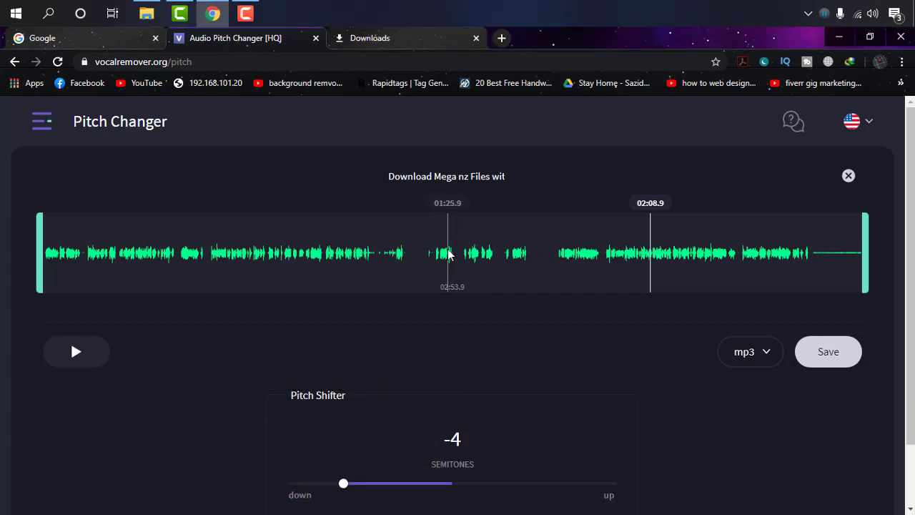
Minimise Chrome and the Explorer window, and close the mini music player
left_click(839, 36)
right_click(850, 80)
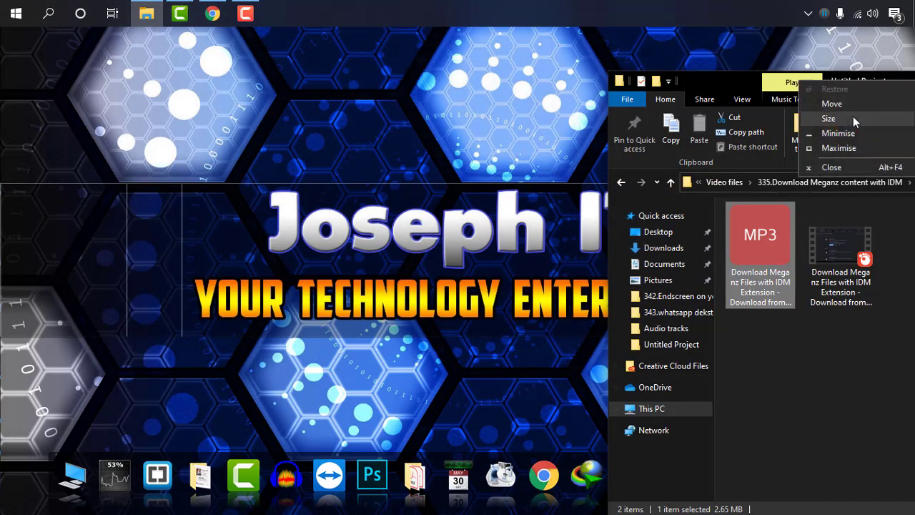
left_click(853, 133)
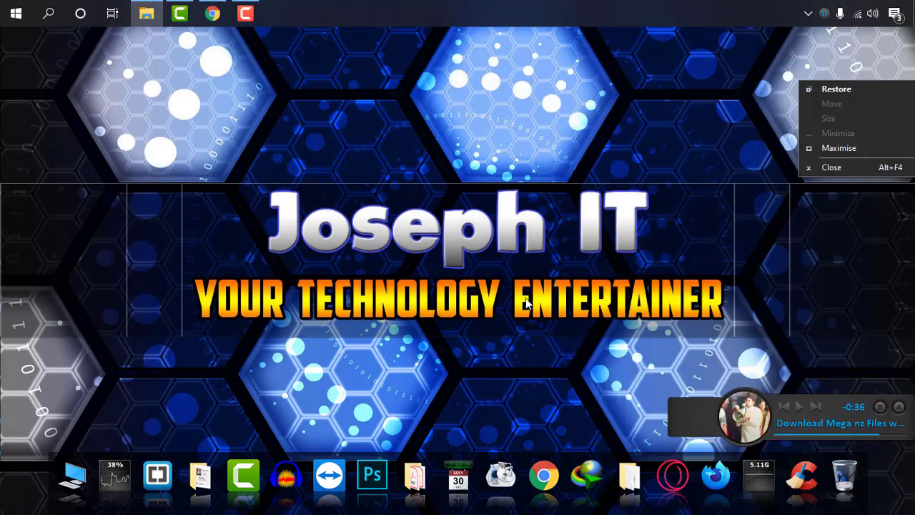
left_click(880, 406)
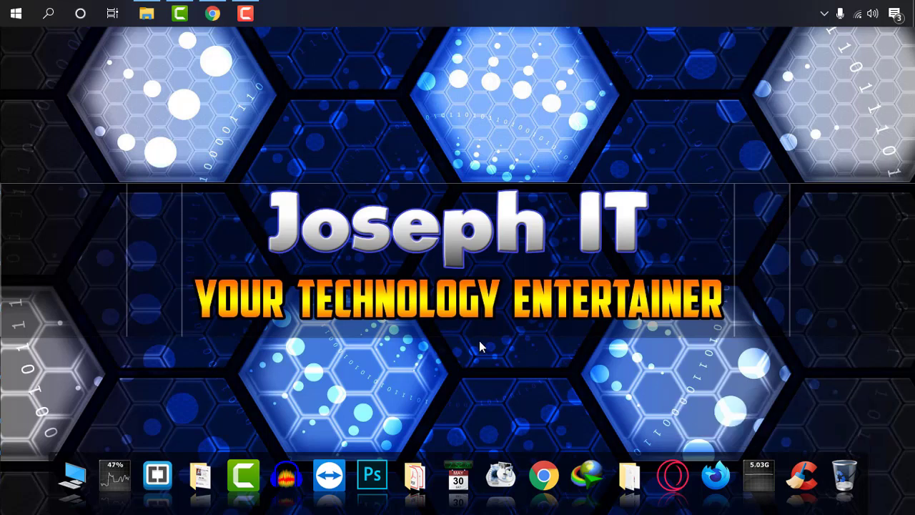